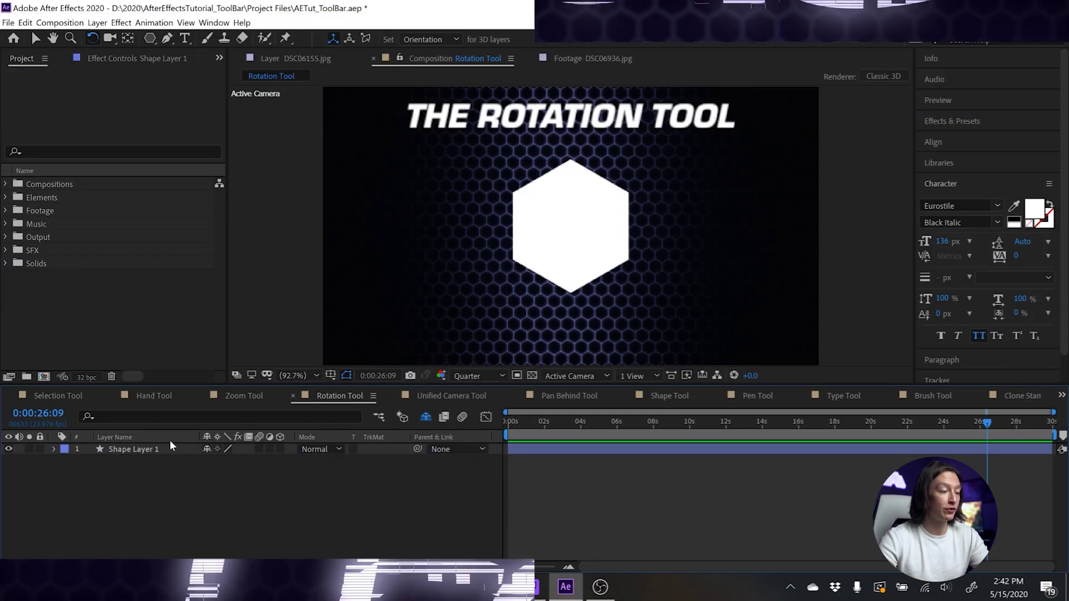
# Rotate Shape Layer 1 to -1.0° with the Rotation tool and reveal its Rotation keyframe at 0:00:00:00.
pyautogui.click(167, 449)
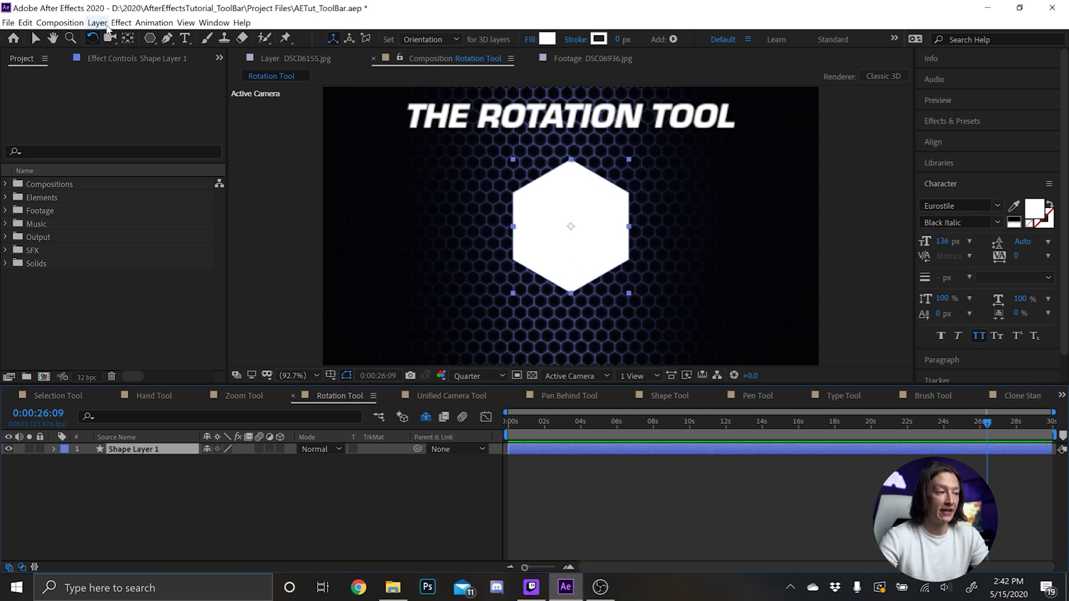
pyautogui.moveTo(595, 257); pyautogui.dragTo(603, 286)
pyautogui.moveTo(531, 425); pyautogui.dragTo(462, 417)
pyautogui.press('r')
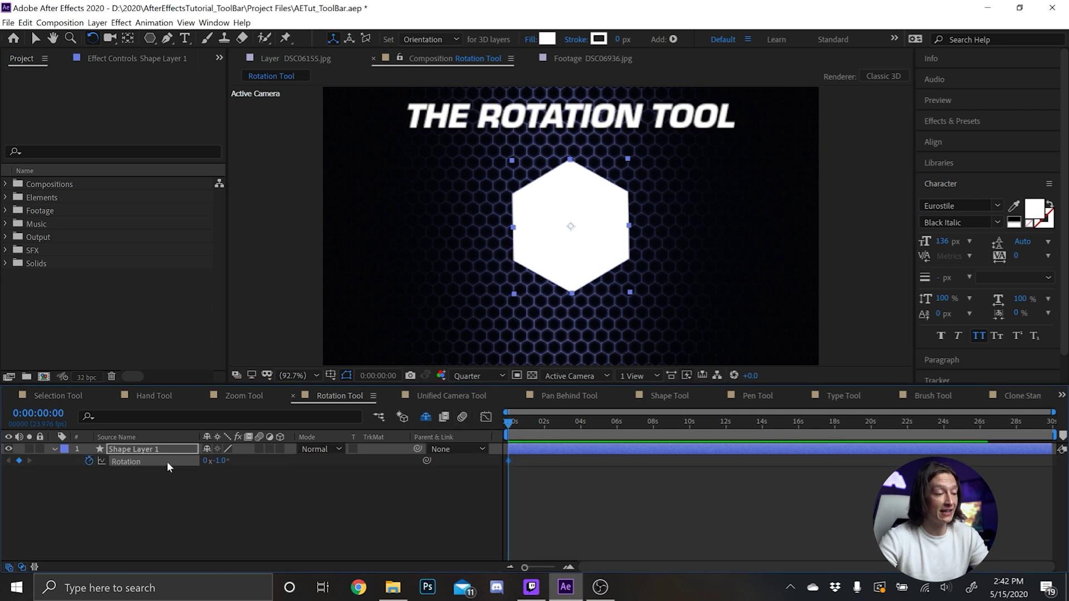
# Rotate the hexagon to 1x+77.9° at 0:00:01:03 and preview the spin from the start.
pyautogui.moveTo(518, 428); pyautogui.dragTo(528, 430)
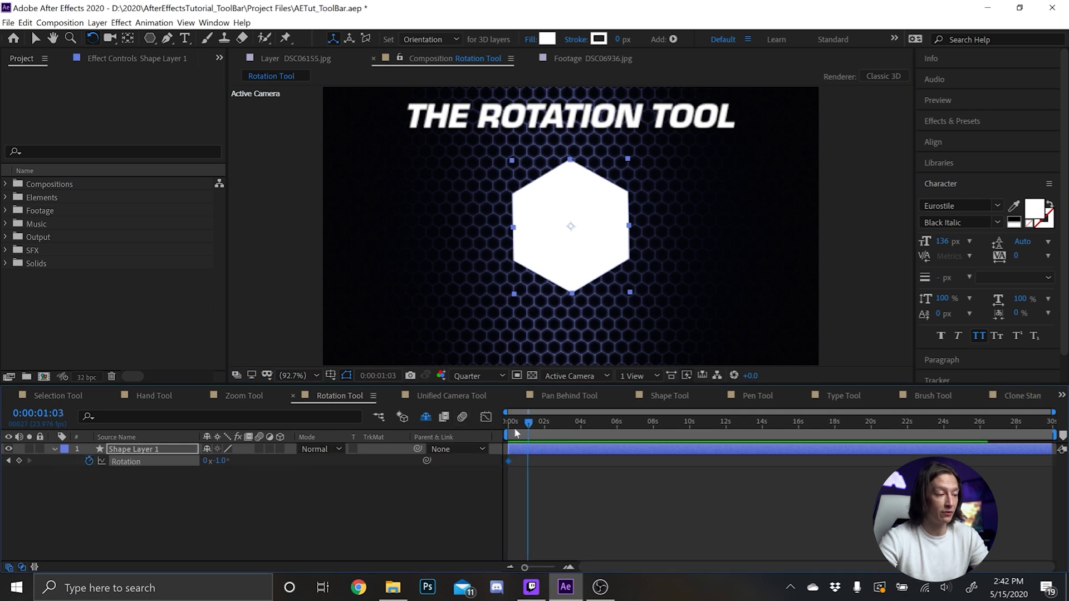
pyautogui.moveTo(587, 265); pyautogui.dragTo(504, 257)
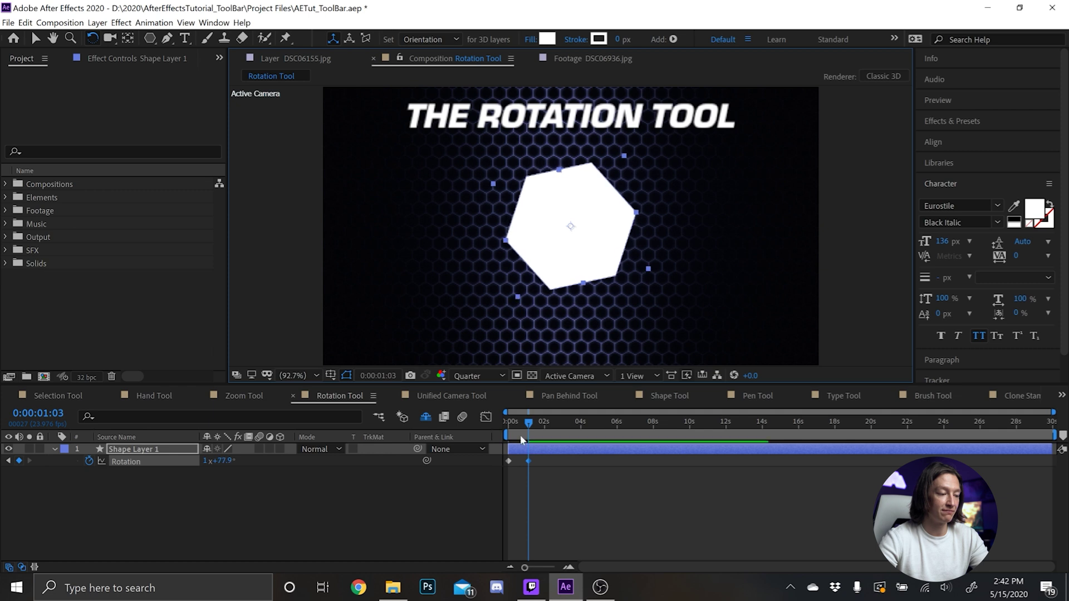
pyautogui.moveTo(520, 431); pyautogui.dragTo(457, 433)
pyautogui.press('space')
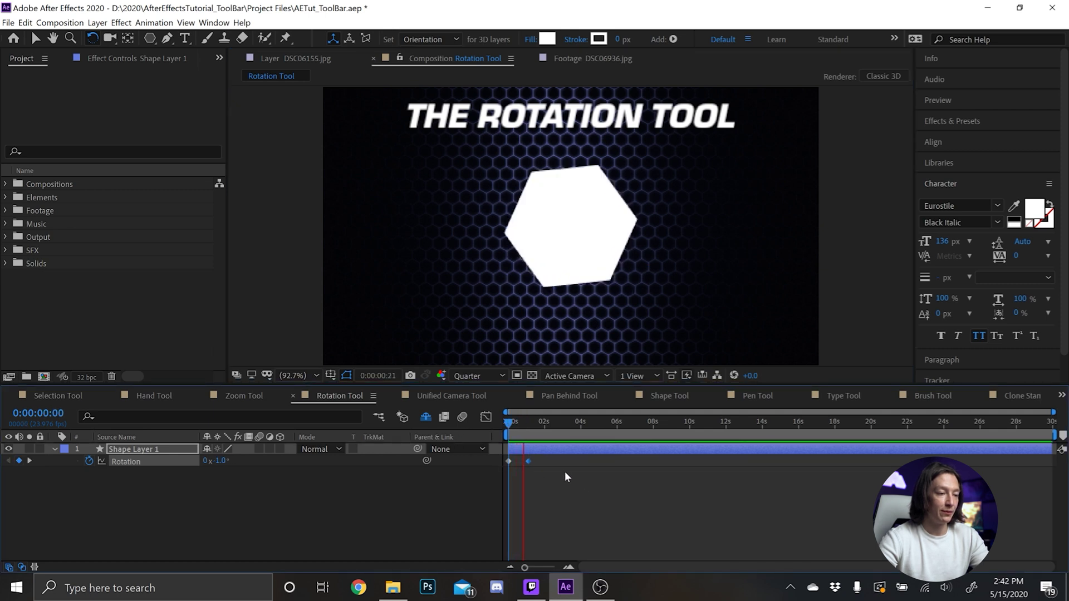
pyautogui.press('space')
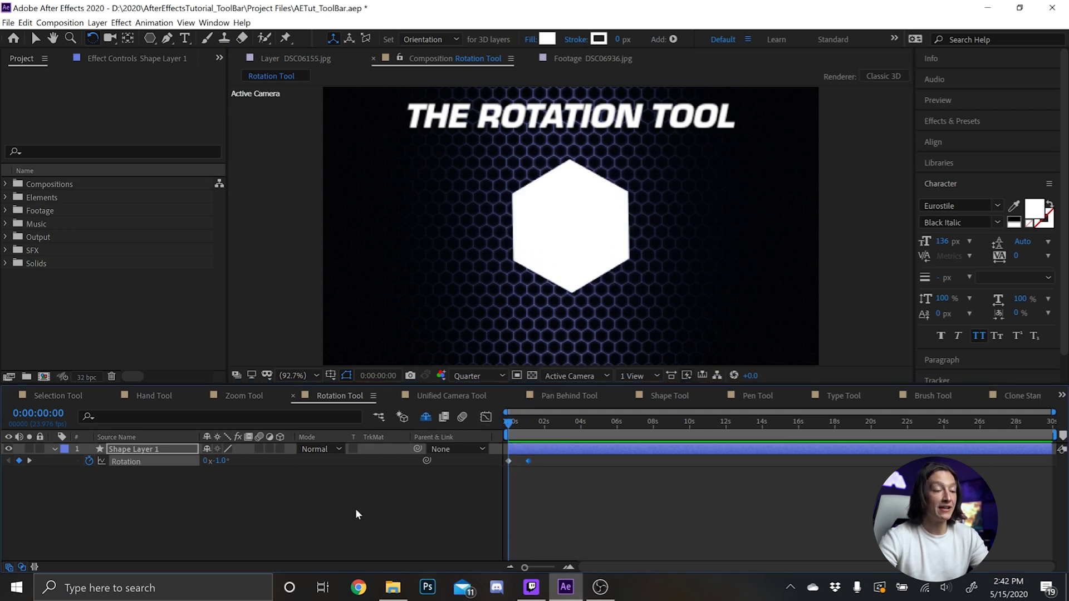
# Remove the rotation keyframes from Shape Layer 1 and set its rotation to 0°.
pyautogui.click(330, 481)
pyautogui.click(132, 457)
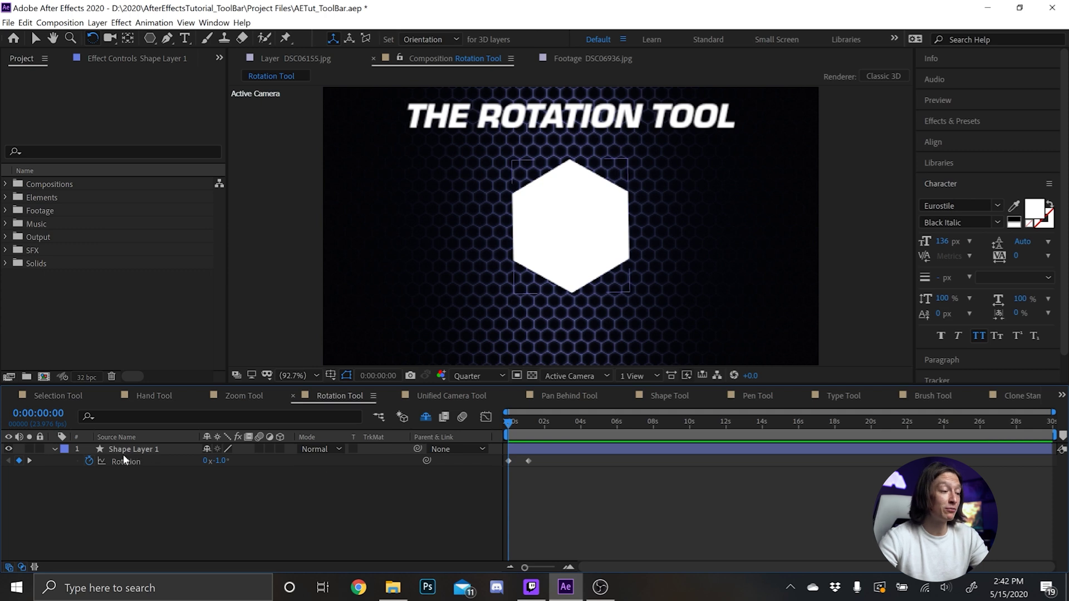
pyautogui.click(87, 462)
pyautogui.click(225, 461)
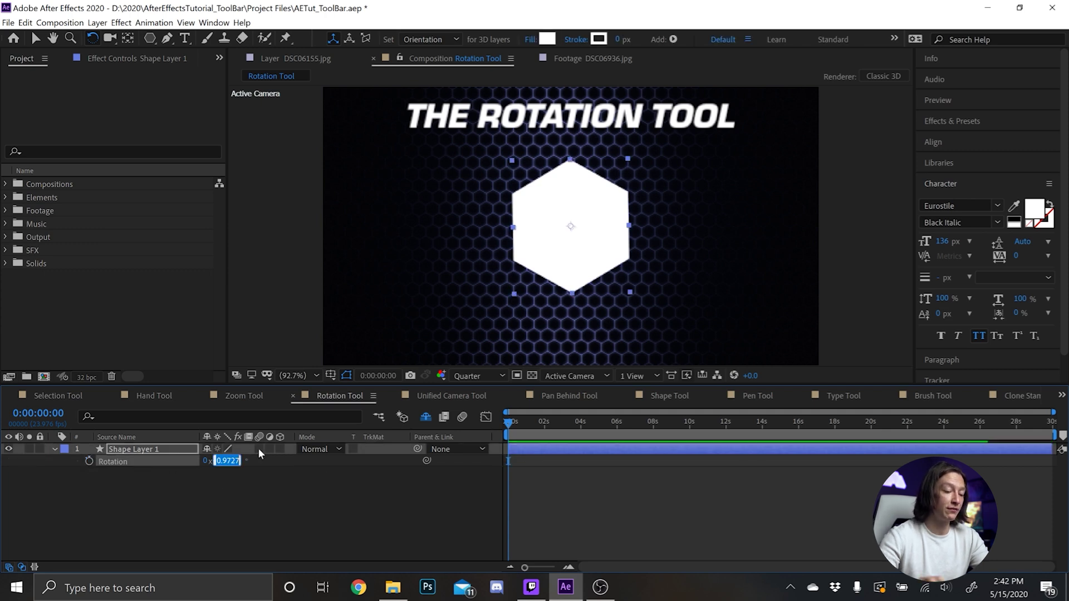
pyautogui.write('0')
pyautogui.press('Return')
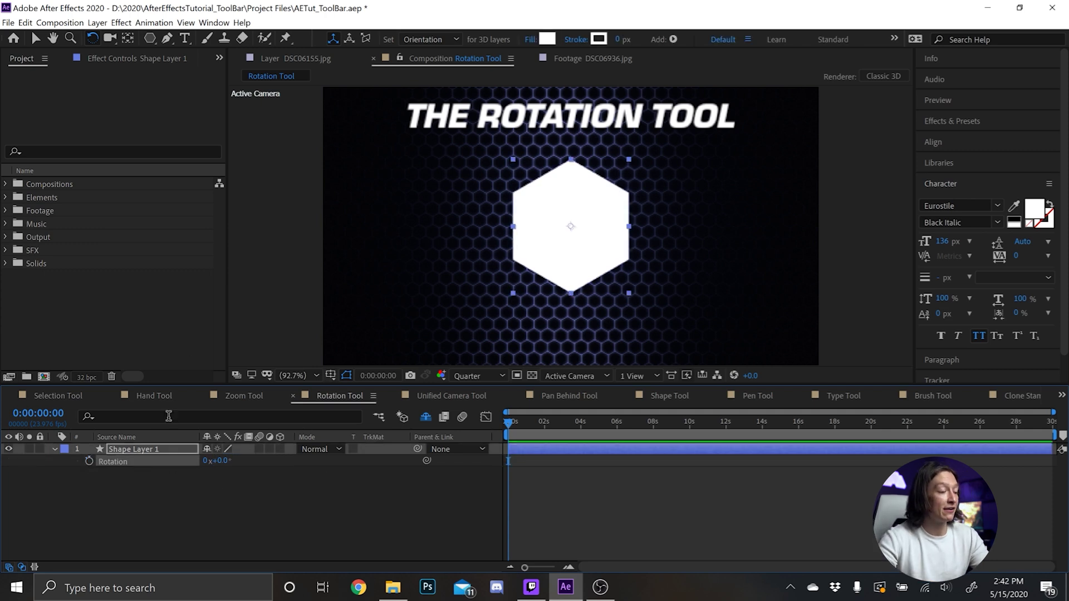
# Make Shape Layer 1 a 3D layer and rotate it about its X axis to an orientation of about 16.2°.
pyautogui.click(148, 451)
pyautogui.click(279, 449)
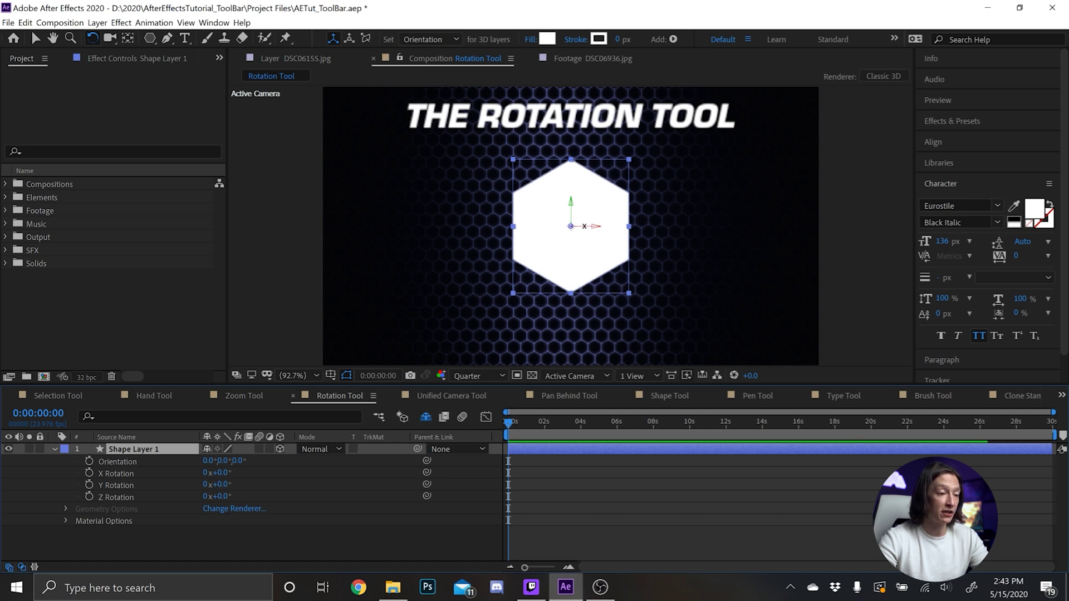
pyautogui.moveTo(584, 226); pyautogui.dragTo(442, 351)
# Show the hidden shy layers, then unlock the background video layer and turn off its 3D switch.
pyautogui.click(426, 418)
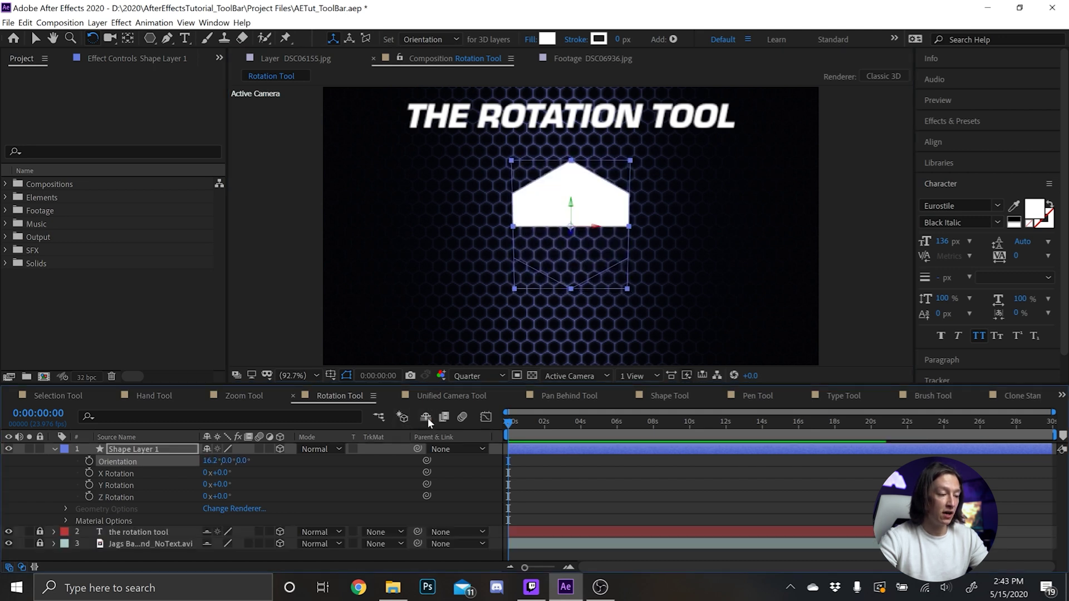
pyautogui.click(39, 544)
pyautogui.click(279, 543)
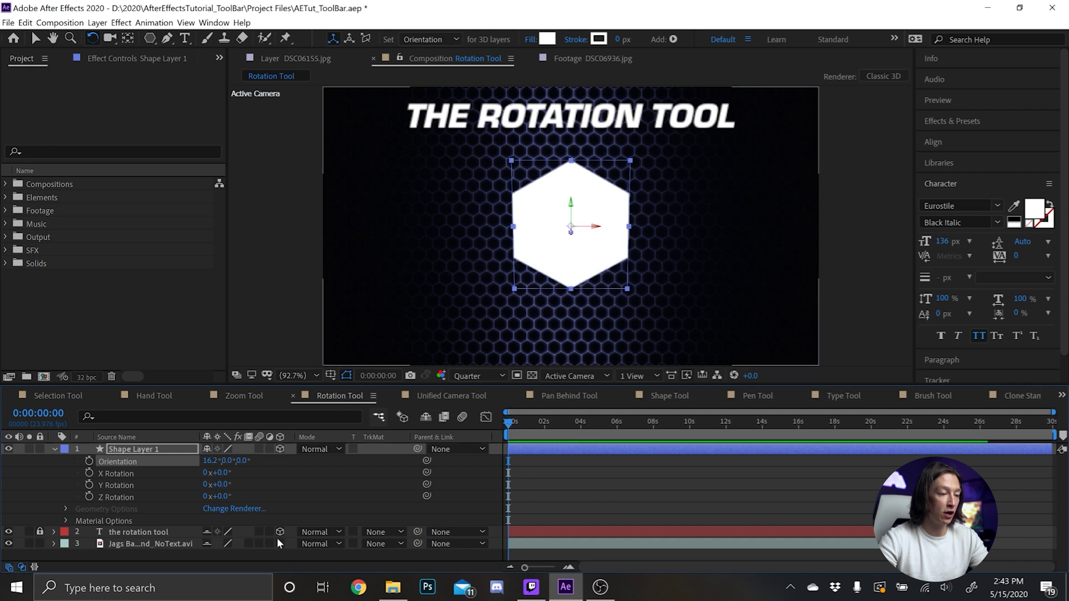
# Rotate the hexagon freely in 3D to an orientation of about 21.6°, 44.4°, 325.9°.
pyautogui.click(140, 453)
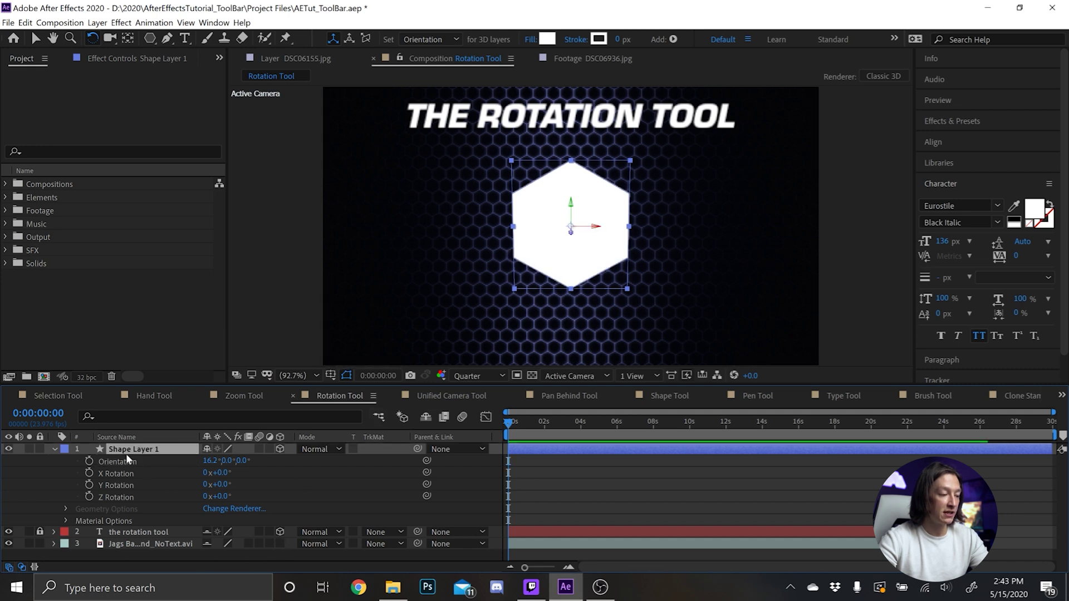
pyautogui.moveTo(596, 234); pyautogui.dragTo(573, 209)
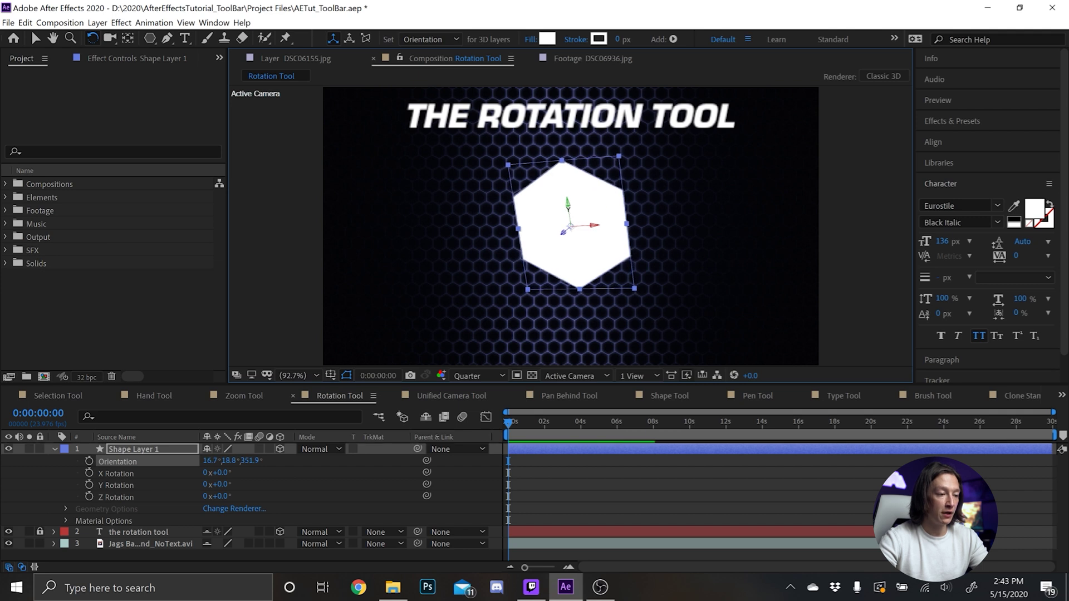
pyautogui.moveTo(568, 205); pyautogui.dragTo(579, 238)
pyautogui.hotkey('ctrl', 'z')
# Enable Orientation keyframing on Shape Layer 1 at 0:00:00:00 and rotate the hexagon to about 236.0°, 322.2°, 174.4°.
pyautogui.click(79, 459)
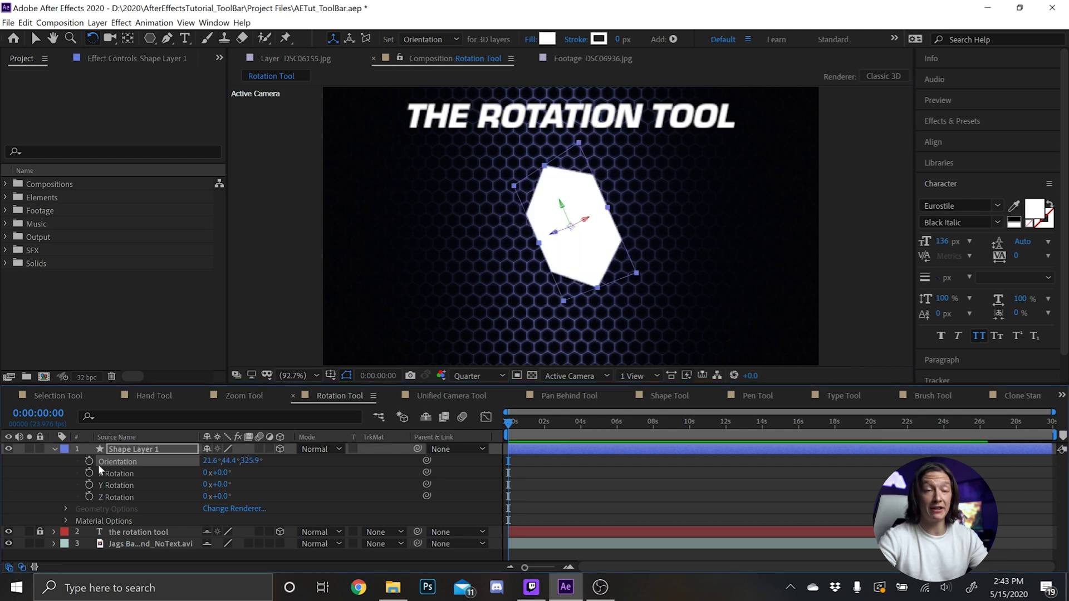
pyautogui.click(89, 462)
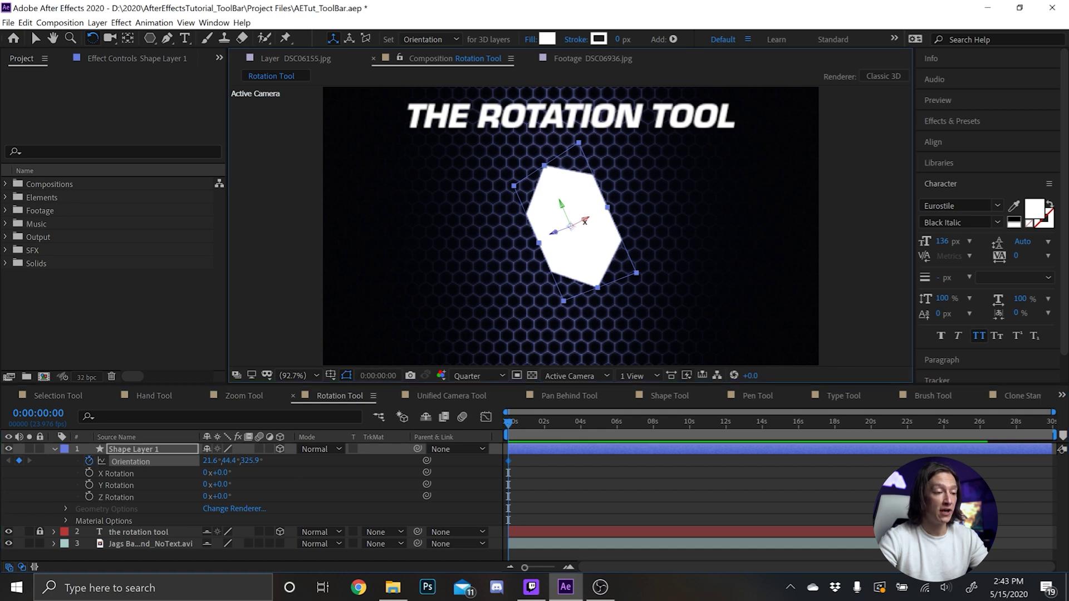
pyautogui.moveTo(585, 222); pyautogui.dragTo(613, 218)
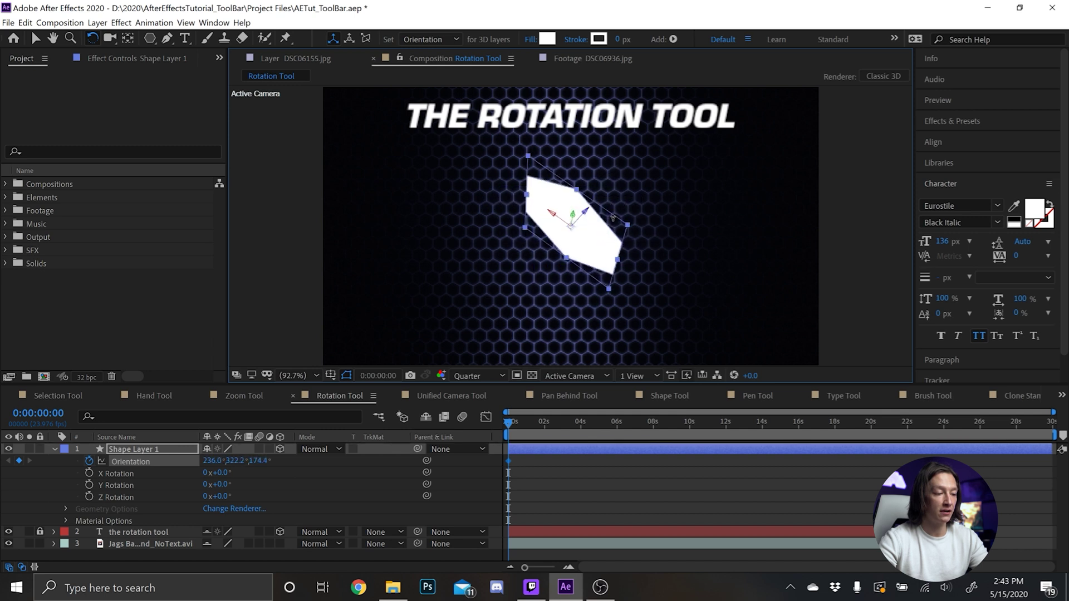
# Rotate the hexagon to about 277.6°, 40.4°, 294.9° at roughly 2 seconds, and reset its Orientation at 0:00:03:02.
pyautogui.moveTo(530, 424); pyautogui.dragTo(546, 424)
pyautogui.moveTo(578, 219); pyautogui.dragTo(540, 231)
pyautogui.click(563, 425)
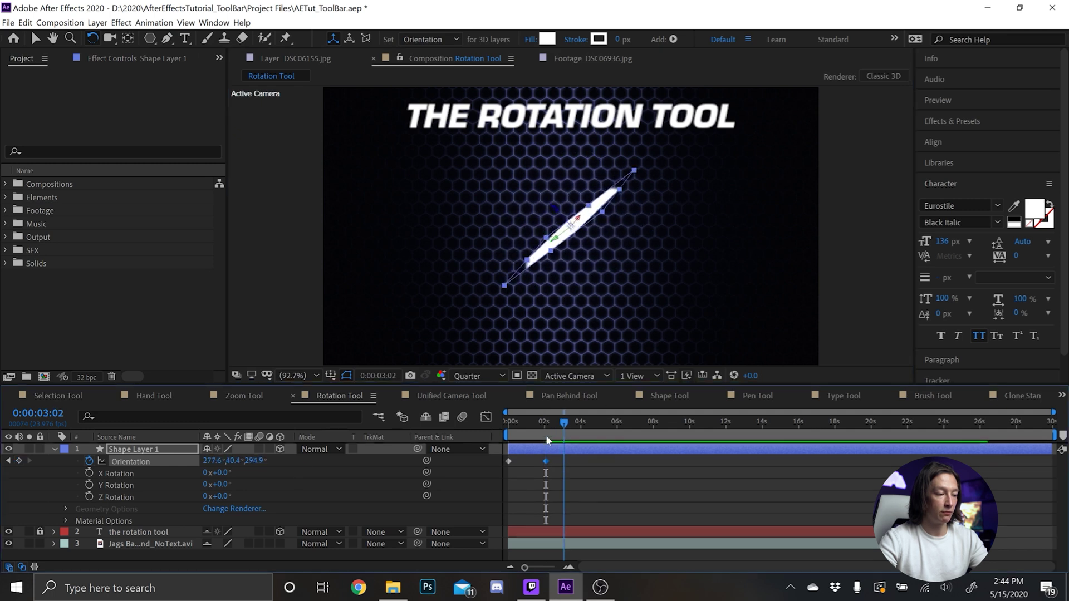
pyautogui.rightClick(138, 462)
pyautogui.click(212, 404)
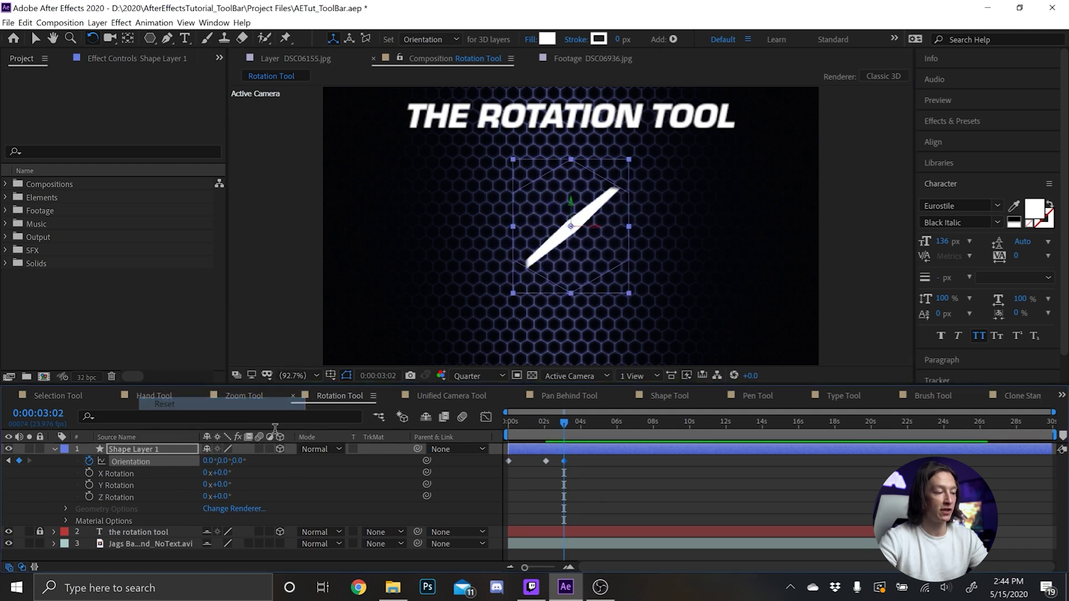
# Apply Easy Ease to the three Orientation keyframes and preview the animation from the start.
pyautogui.moveTo(571, 466); pyautogui.dragTo(495, 465)
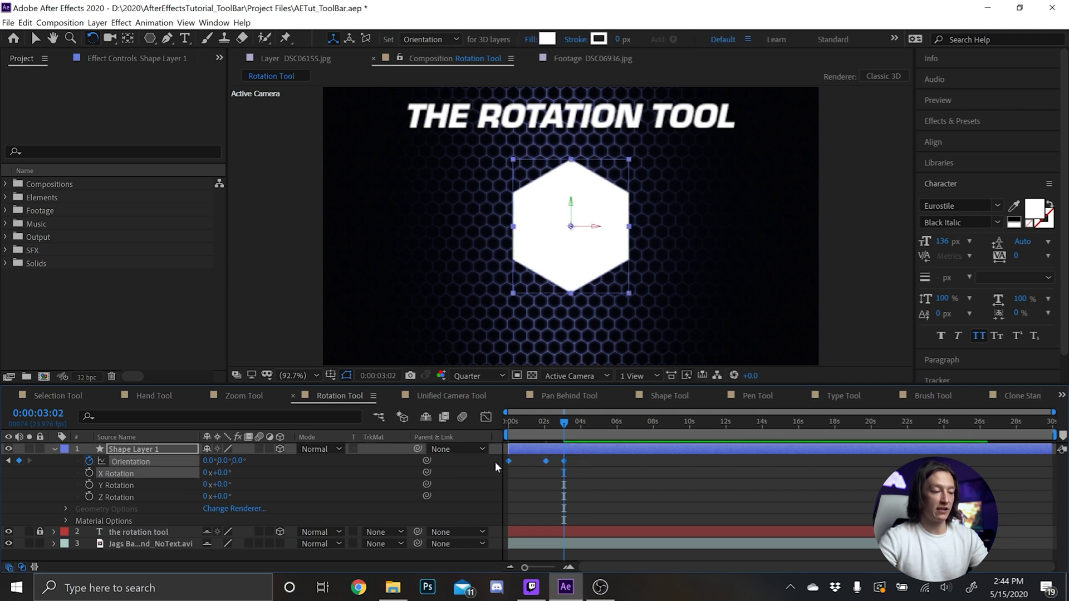
pyautogui.moveTo(551, 419); pyautogui.dragTo(512, 431)
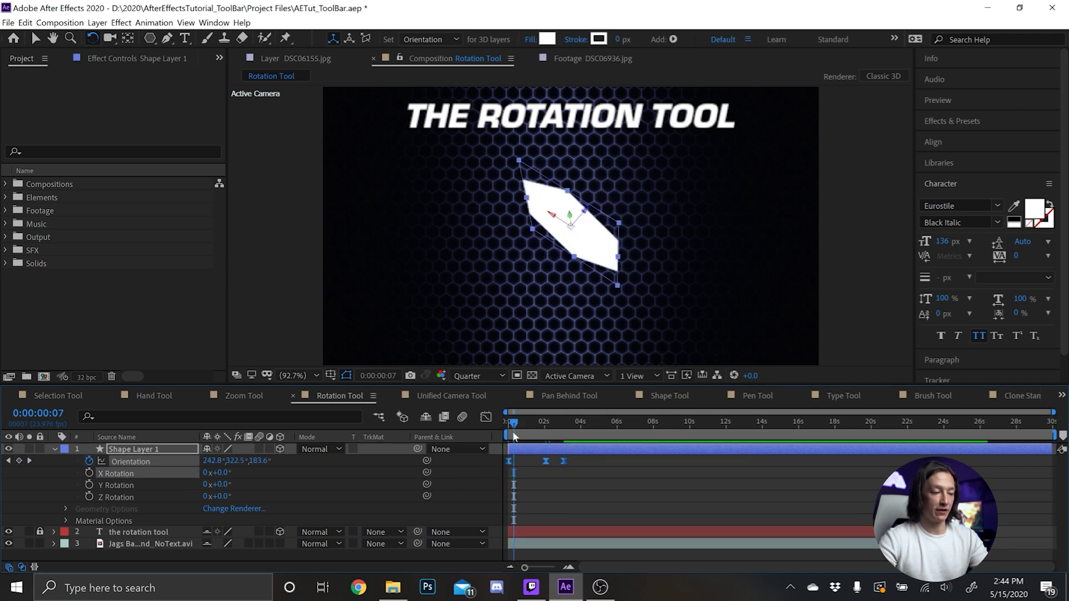
pyautogui.press('space')
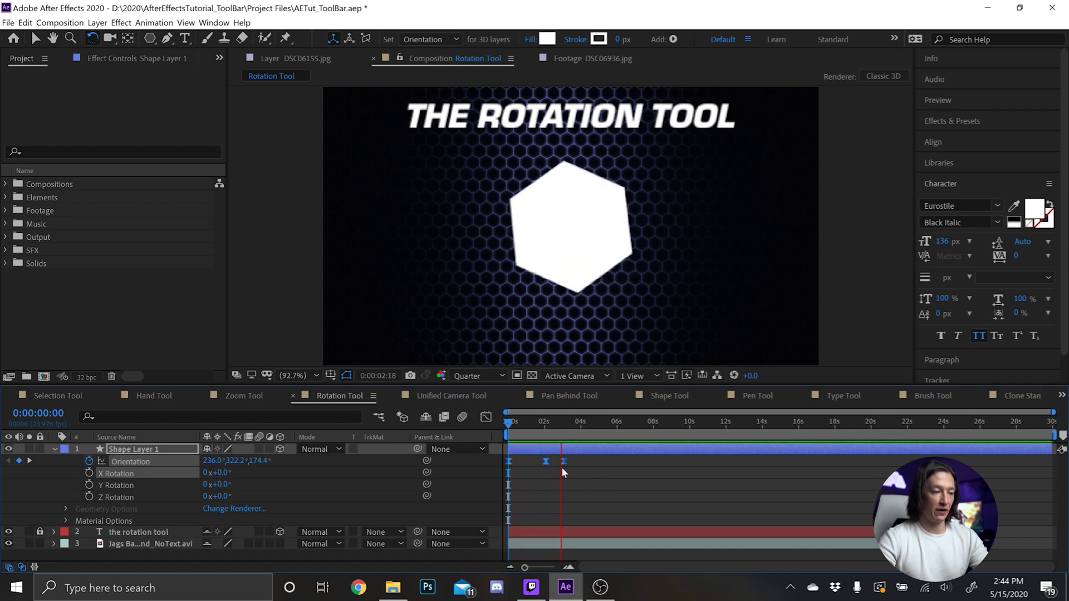
pyautogui.press('space')
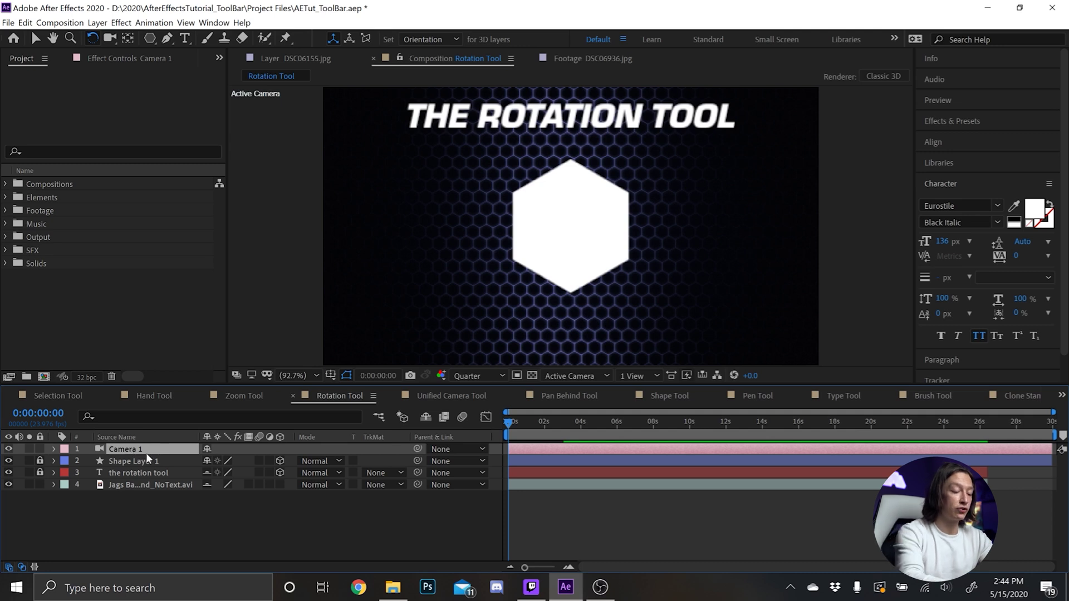
# Create a 3D null object, parent Camera 1 to it, and lock the background video layer.
pyautogui.hotkey('ctrl', 'alt', 'shift', 'y')
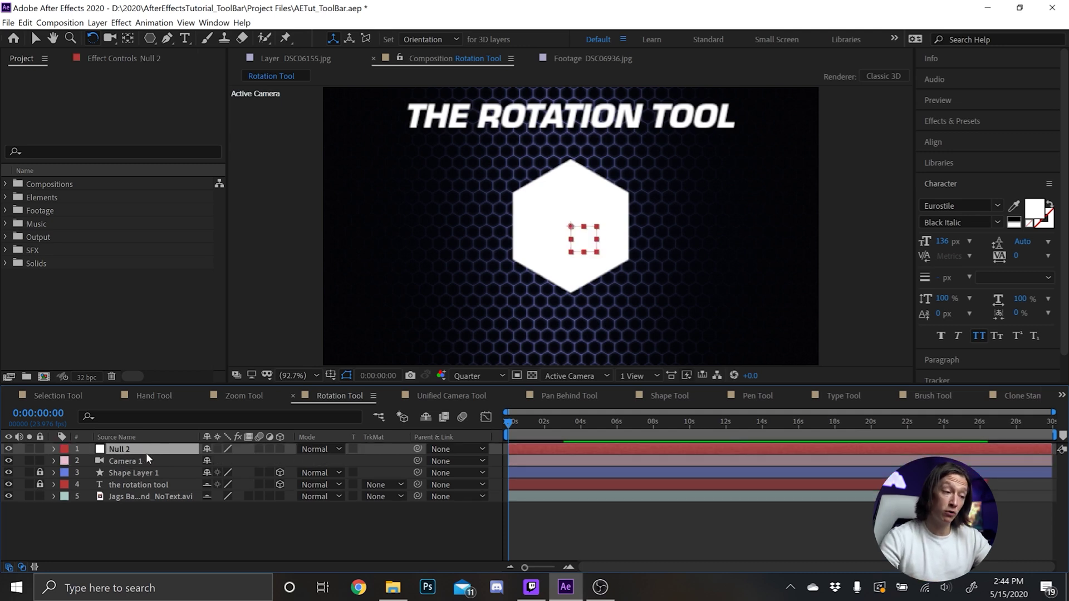
pyautogui.click(146, 462)
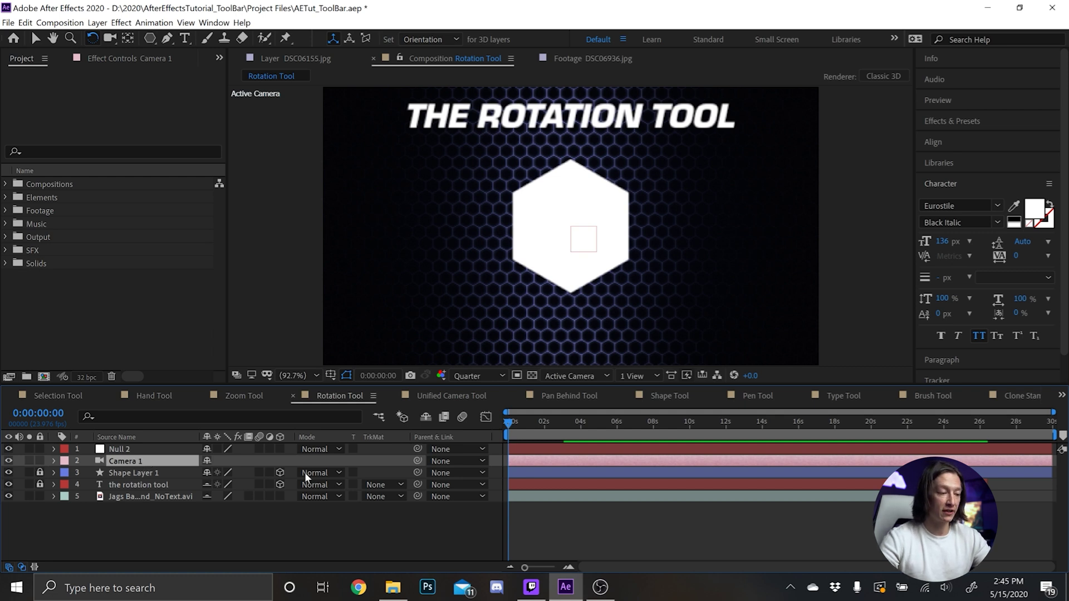
pyautogui.moveTo(420, 459); pyautogui.dragTo(170, 452)
pyautogui.click(39, 496)
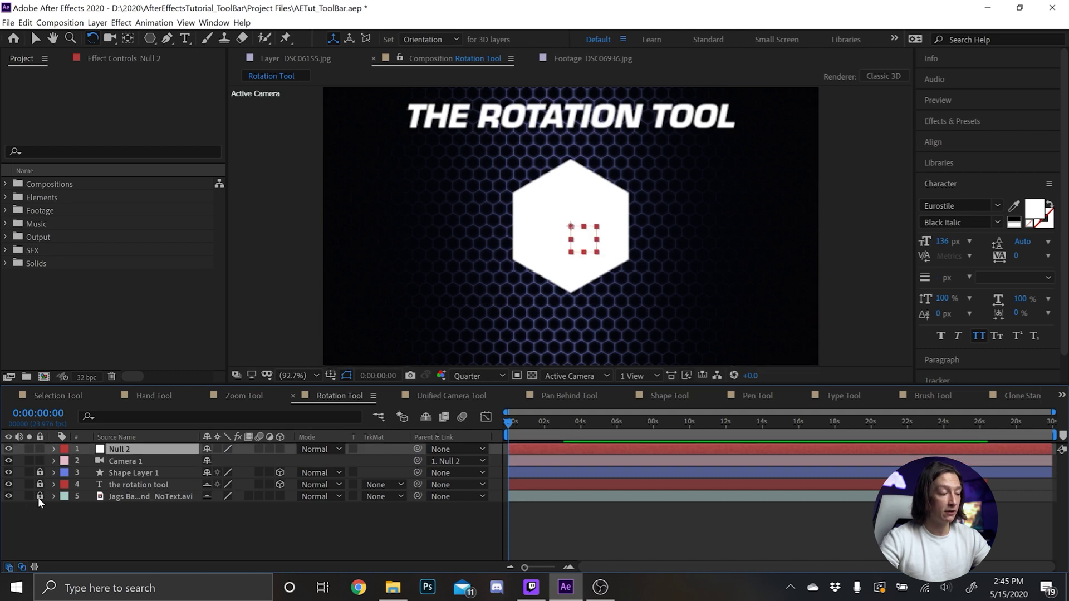
pyautogui.click(279, 449)
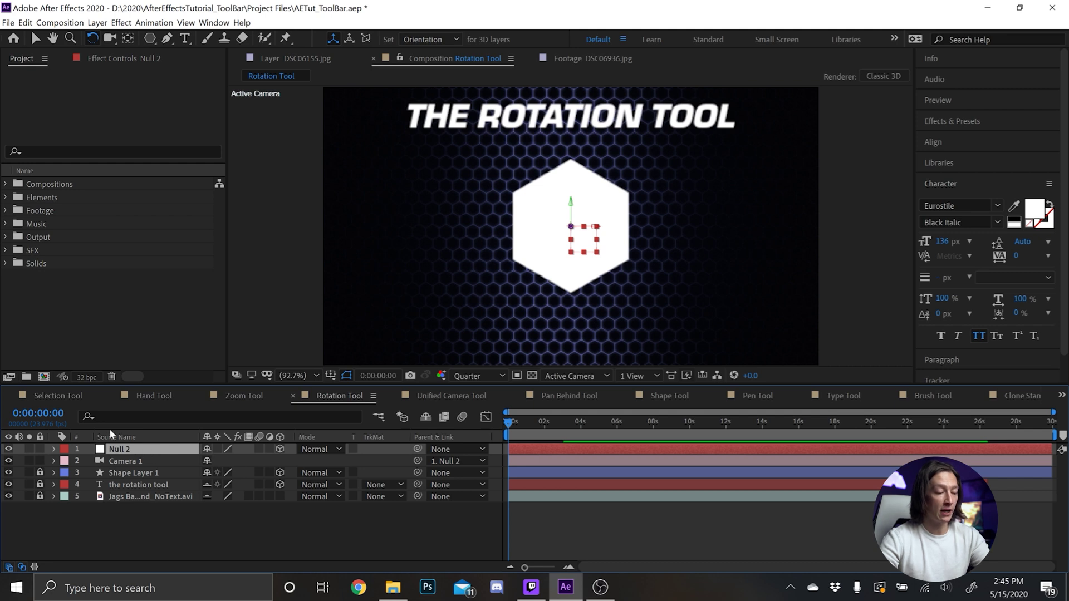
# Try moving the null vertically through its Position value, reveal its rotation properties, and undo the move.
pyautogui.press('p')
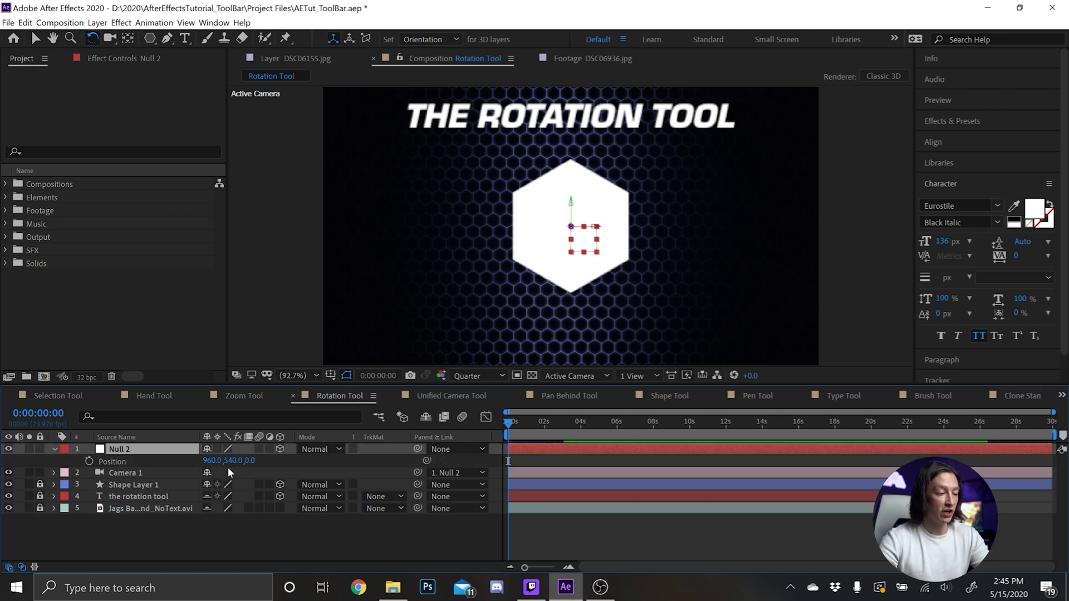
pyautogui.moveTo(233, 462)
pyautogui.mouseDown()
pyautogui.moveTo(209, 464)
pyautogui.moveTo(236, 473)
pyautogui.moveTo(212, 472)
pyautogui.moveTo(226, 473)
pyautogui.mouseUp()
pyautogui.press('r')
pyautogui.hotkey('ctrl', 'z')
pyautogui.hotkey('ctrl', 'z')
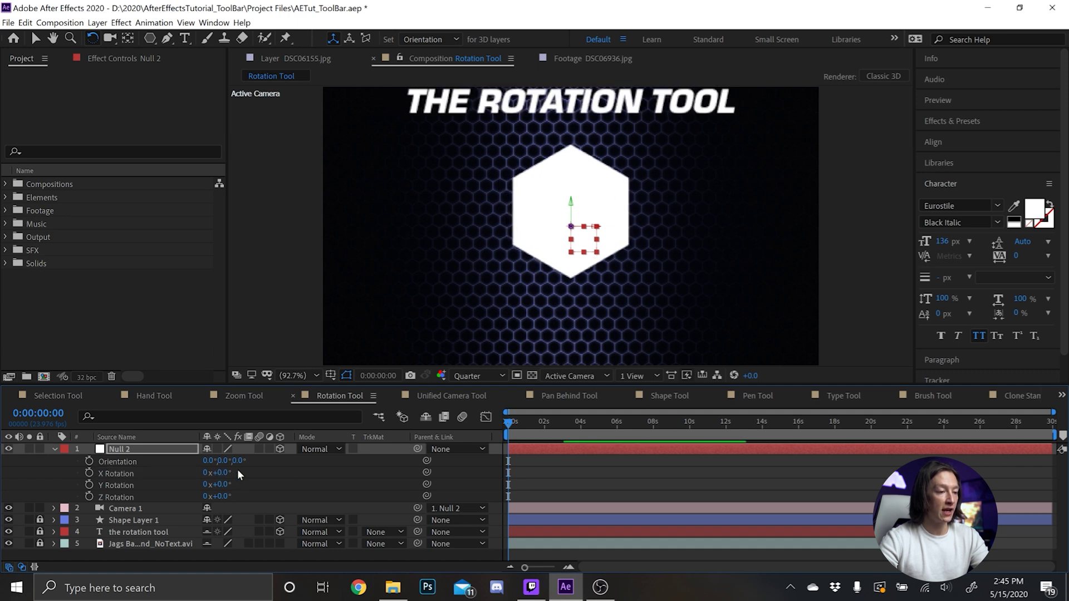
pyautogui.hotkey('ctrl', 'z')
# Enable Orientation keyframing on the null at 0:00:00:00 and rotate it to about 12.9°, 32.4°, 0.0°.
pyautogui.click(173, 450)
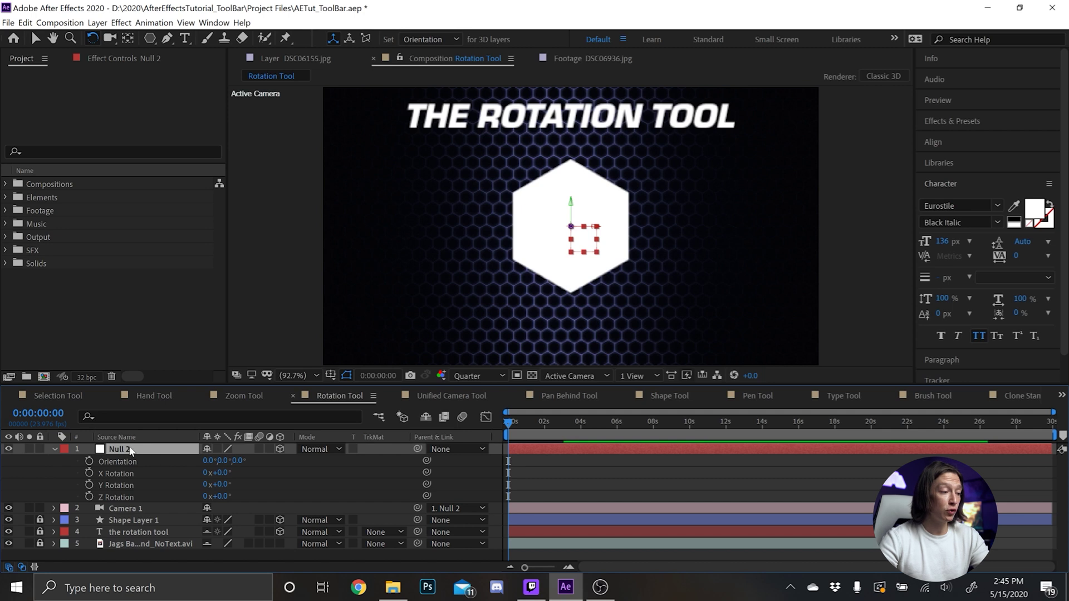
pyautogui.click(90, 461)
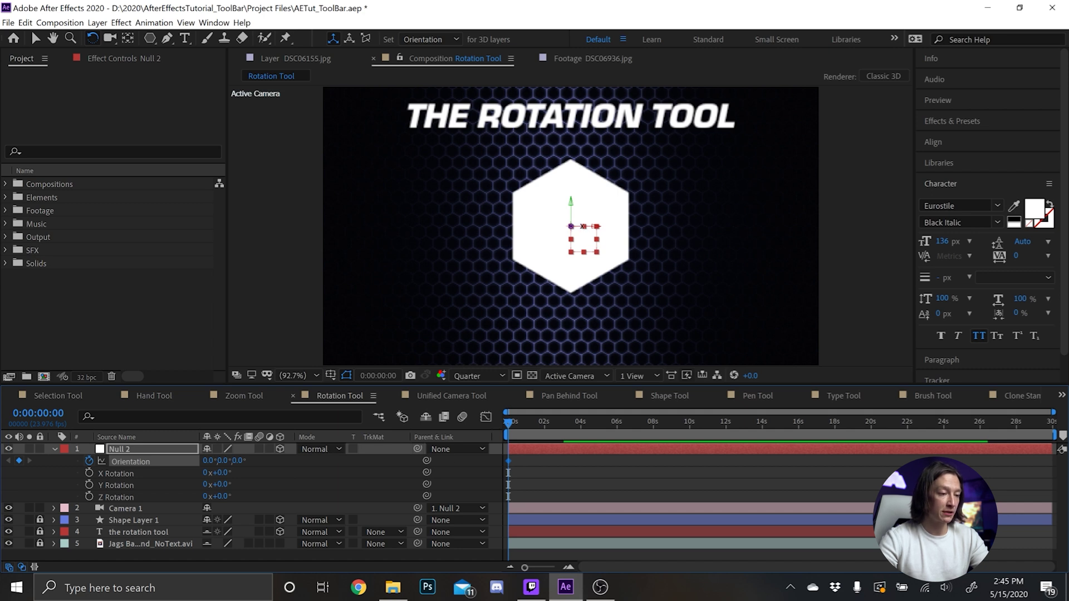
pyautogui.moveTo(582, 227); pyautogui.dragTo(583, 243)
pyautogui.click(569, 213)
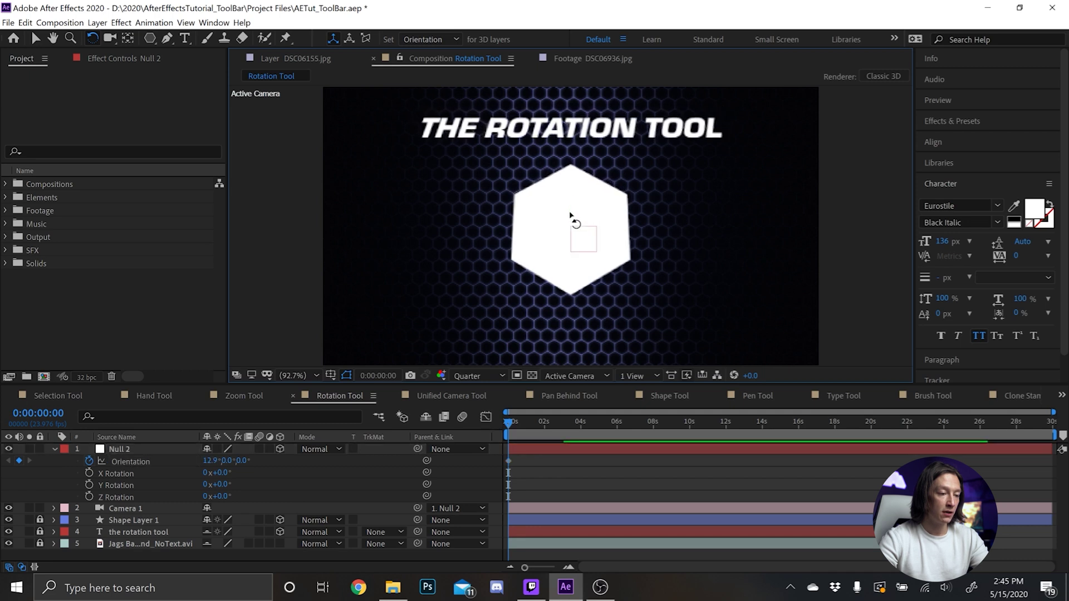
pyautogui.click(125, 446)
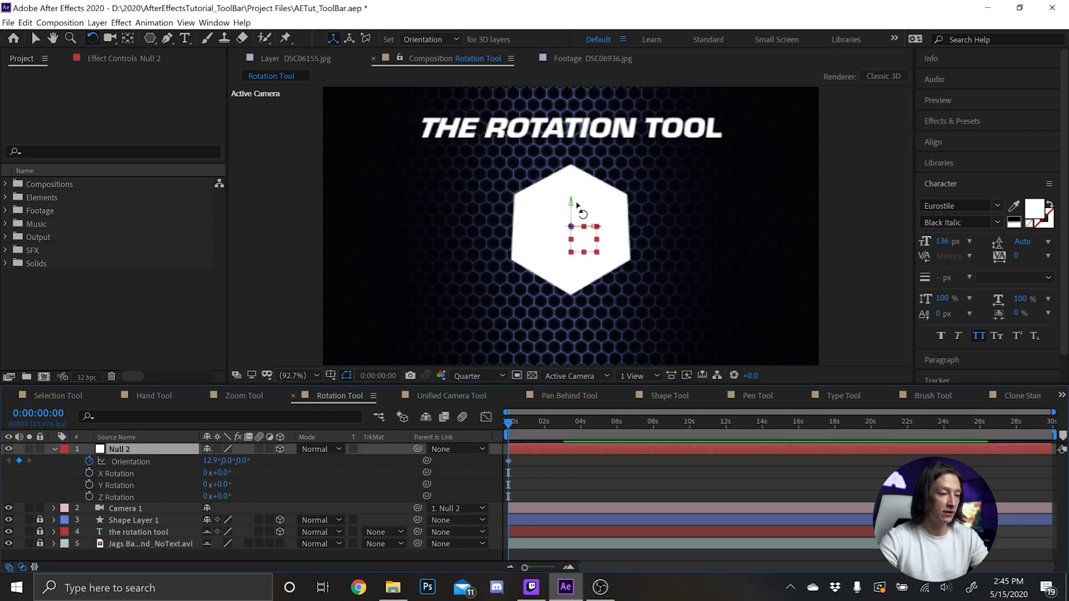
pyautogui.moveTo(569, 201); pyautogui.dragTo(566, 211)
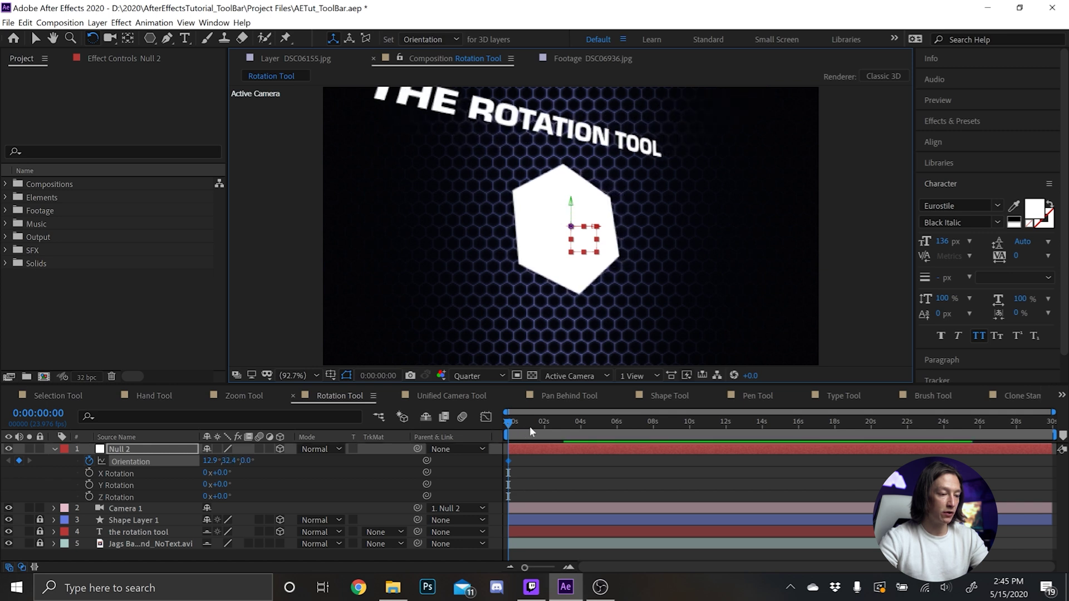
# At 0:00:02:05, rotate the null to an Orientation of about 347.4°, 320.1°, 34.3° as a second keyframe.
pyautogui.moveTo(529, 426); pyautogui.dragTo(548, 426)
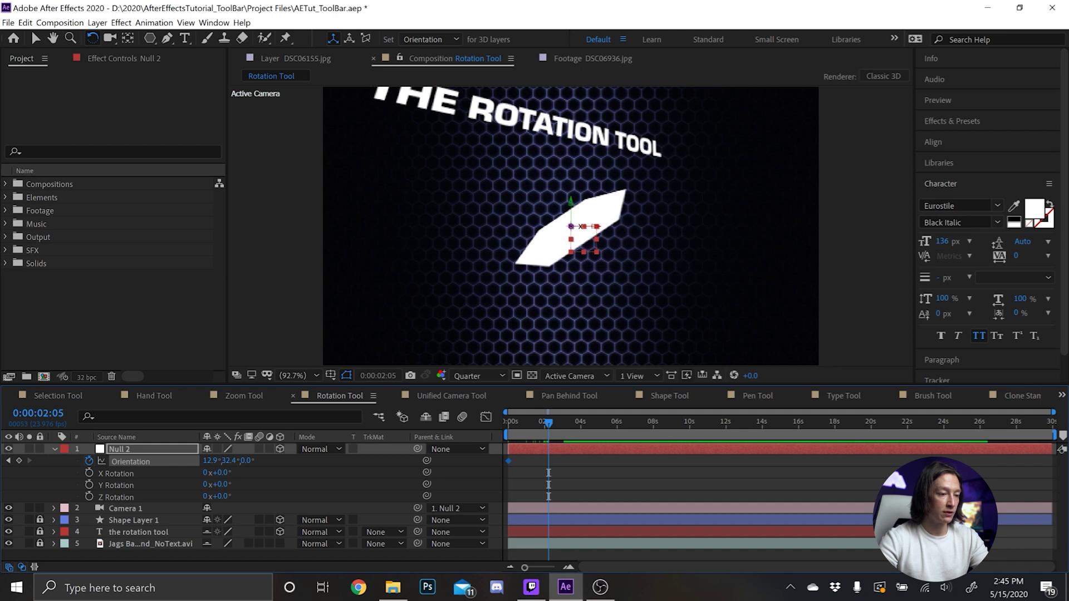
pyautogui.moveTo(580, 226)
pyautogui.mouseDown()
pyautogui.moveTo(568, 206)
pyautogui.moveTo(587, 216)
pyautogui.mouseUp()
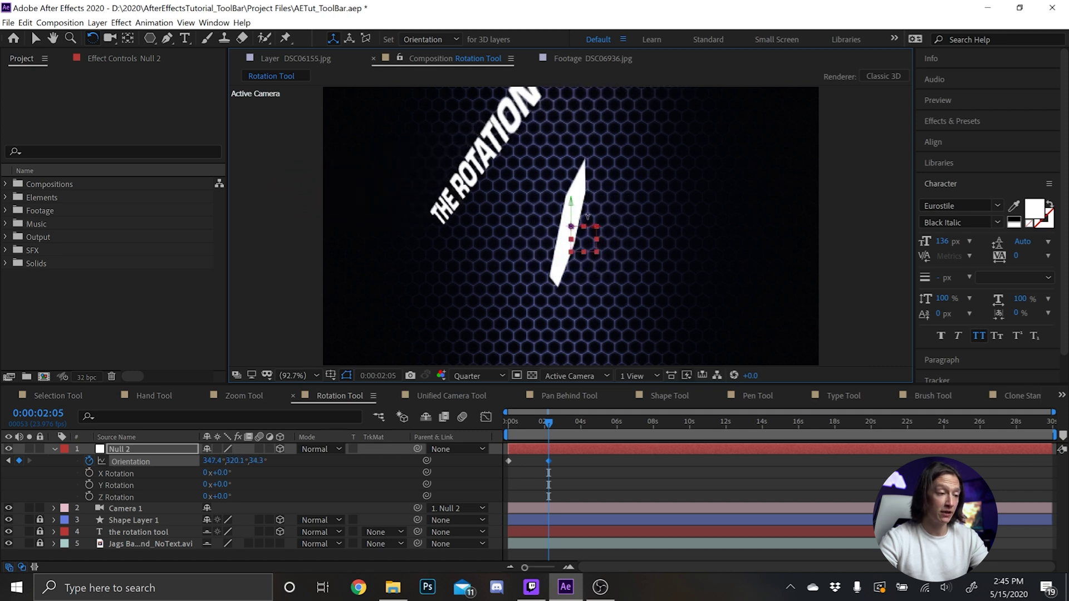
# Unlock Shape Layer 1, reveal its keyframes, and remove its Orientation animation with the time returned to 0:00:00:00.
pyautogui.click(40, 520)
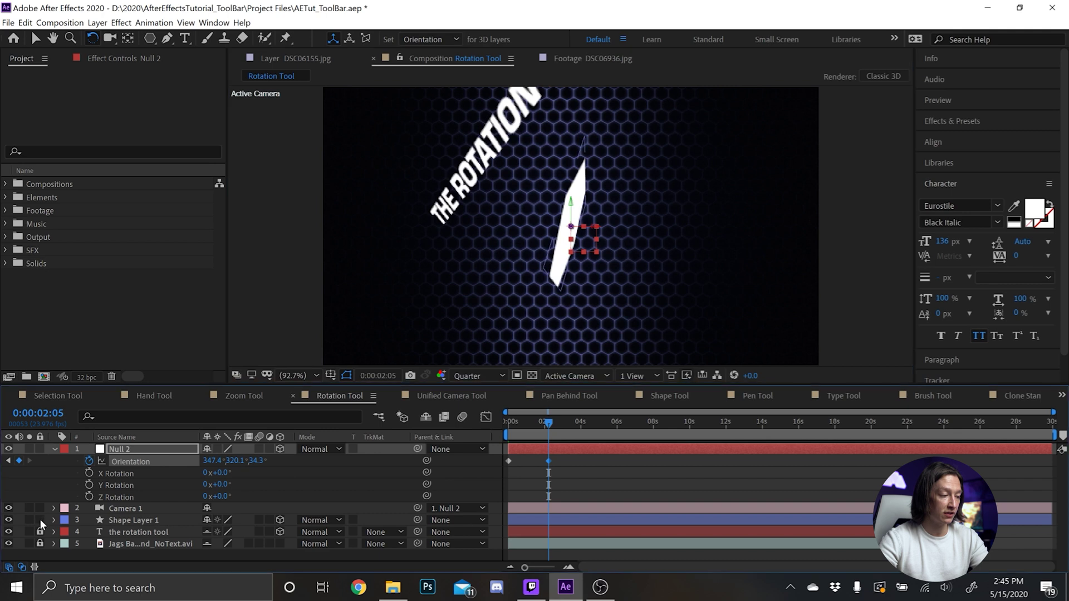
pyautogui.click(122, 519)
pyautogui.press('u')
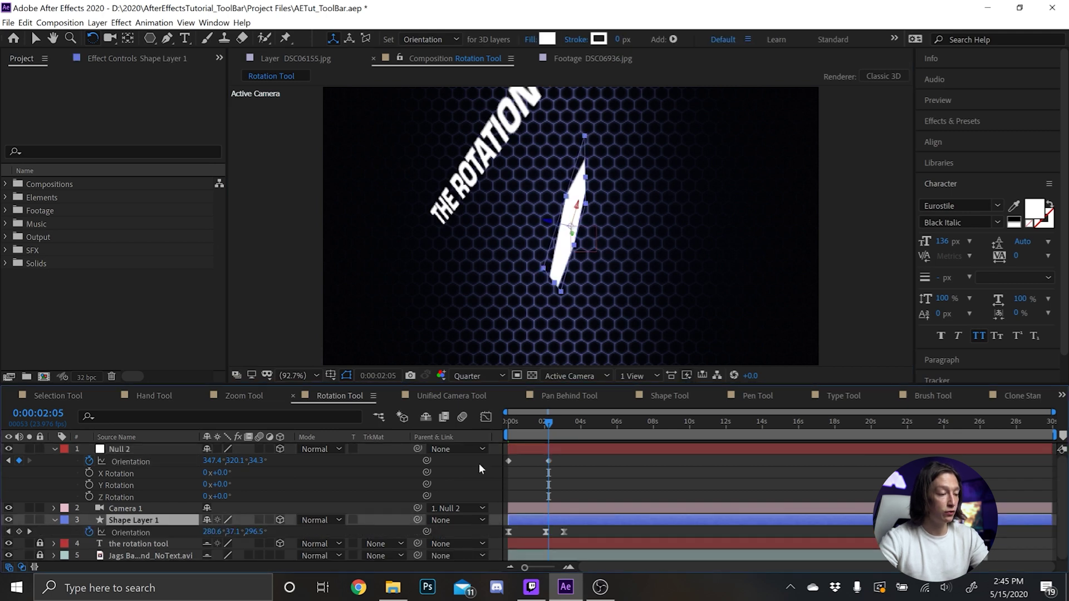
pyautogui.moveTo(566, 419); pyautogui.dragTo(498, 430)
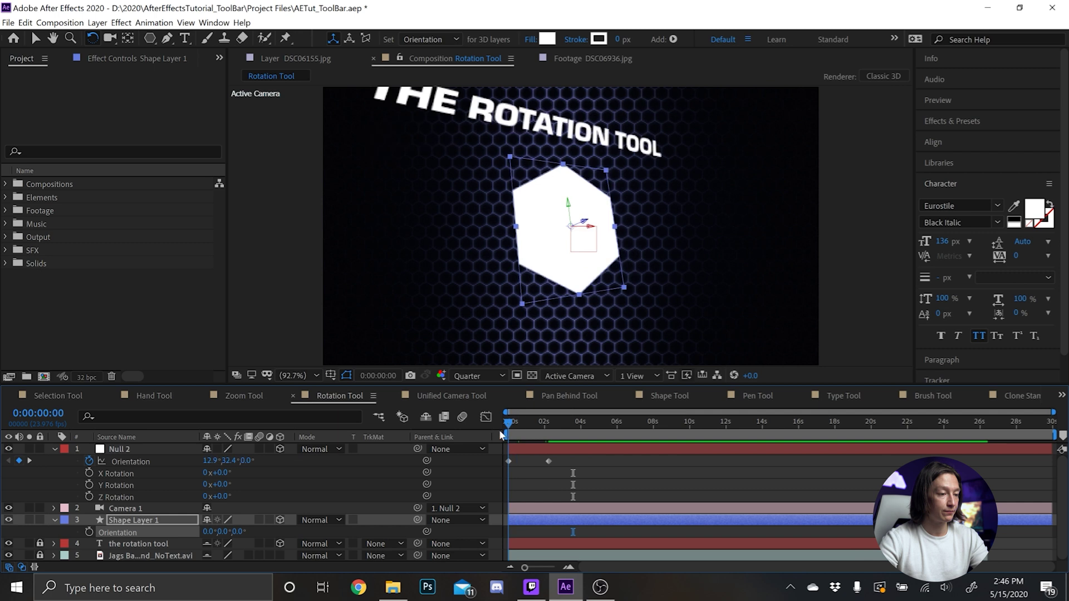
# Rename the null layer as Camera Controller, preview the camera rotation, and return to the start of the timeline.
pyautogui.click(522, 450)
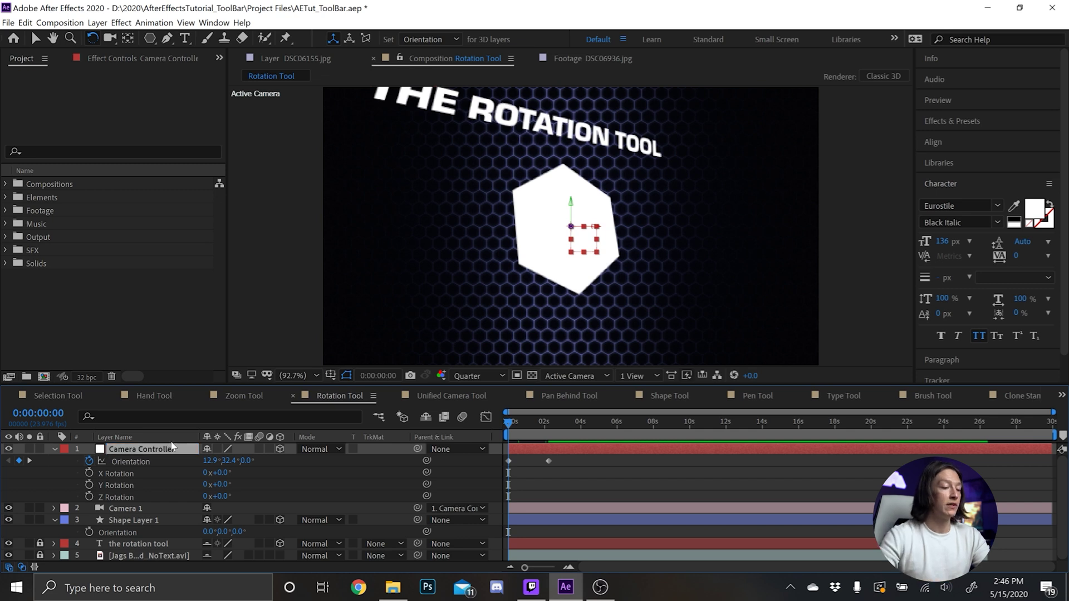
pyautogui.press('space')
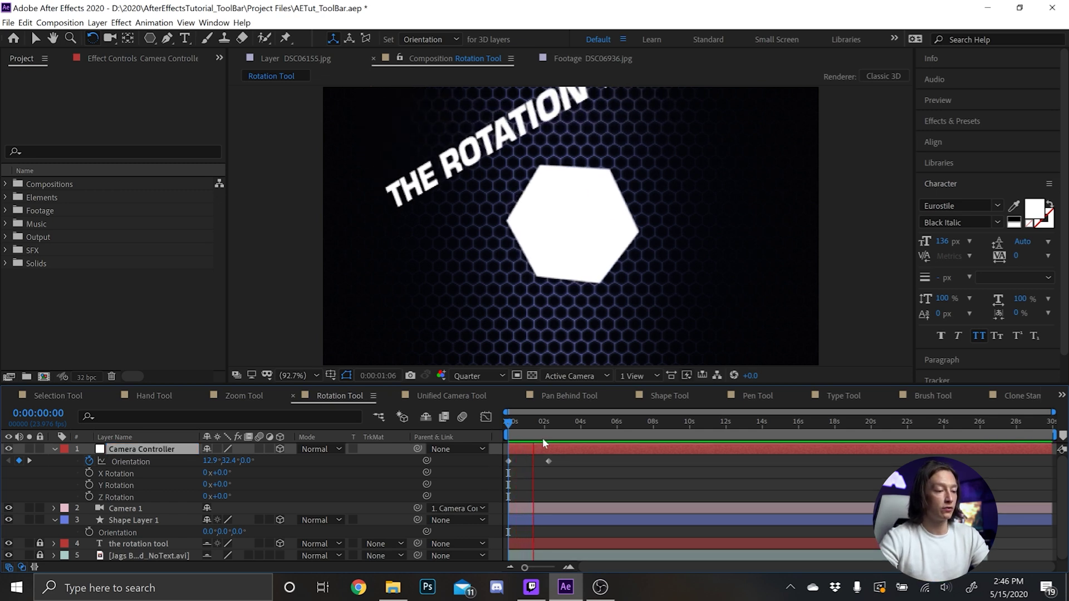
pyautogui.moveTo(547, 432); pyautogui.dragTo(503, 431)
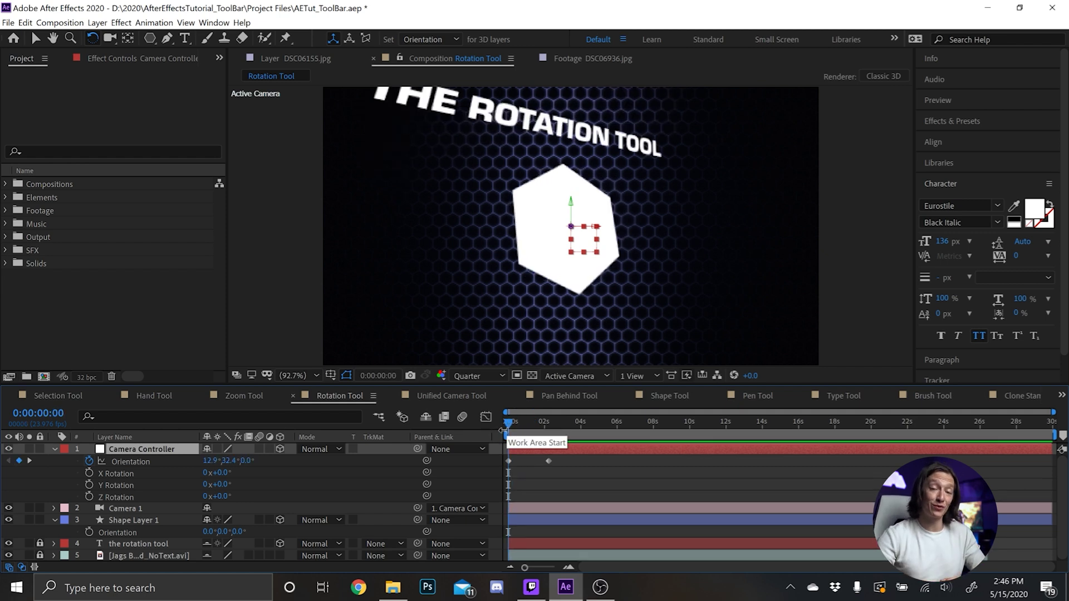